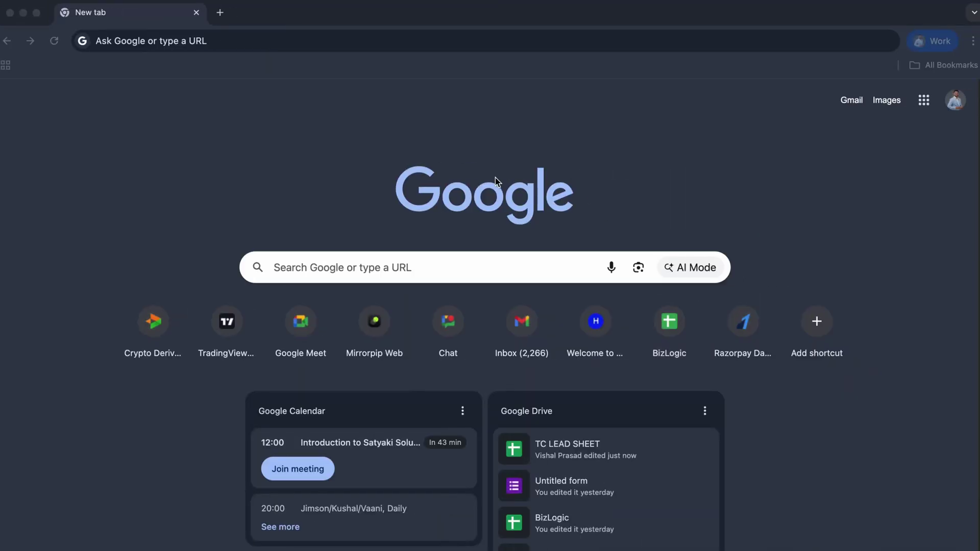
Step: Load the coinswitch.co homepage in a new Chrome tab
left_click(361, 35)
type("coinswitch.co")
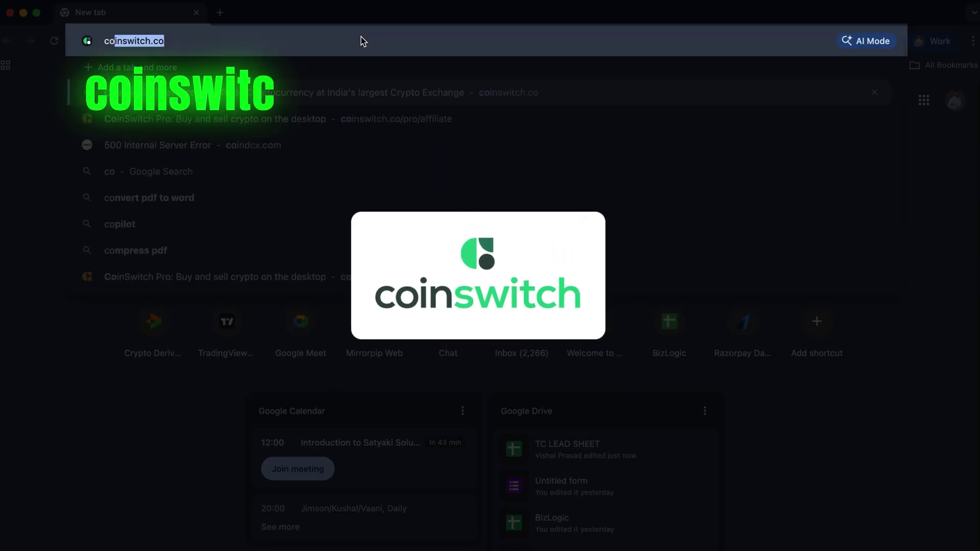
key("Return")
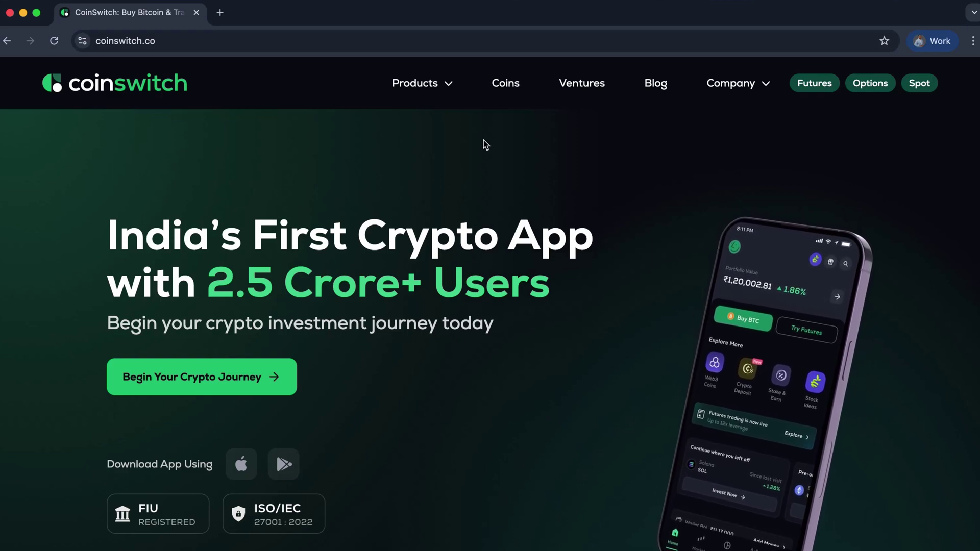
Step: Open the CoinSwitch PRO BTC/USDT perpetual futures trading page via Futures
left_click(812, 93)
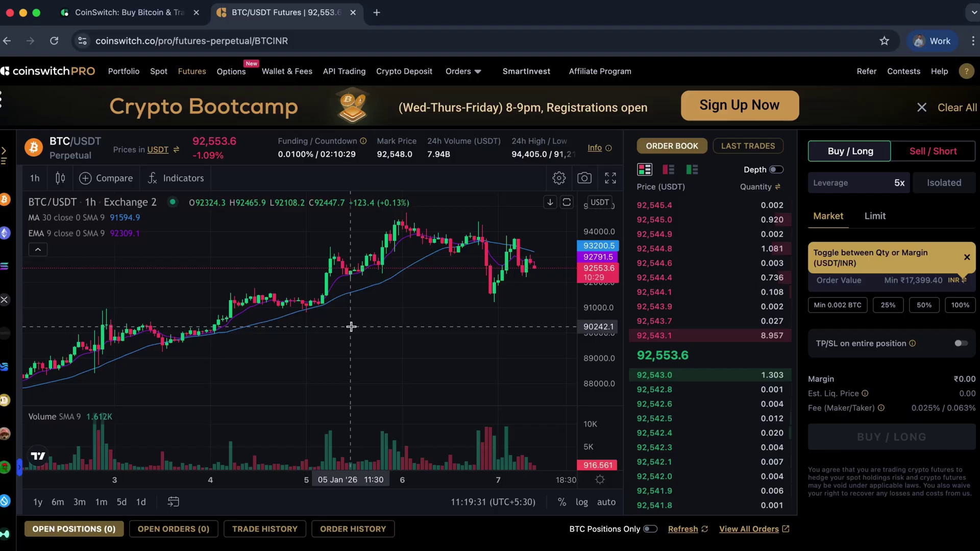
Step: Generate a CoinSwitch PRO API key and secret under API Trading, verifying with the phone OTP
left_click(966, 73)
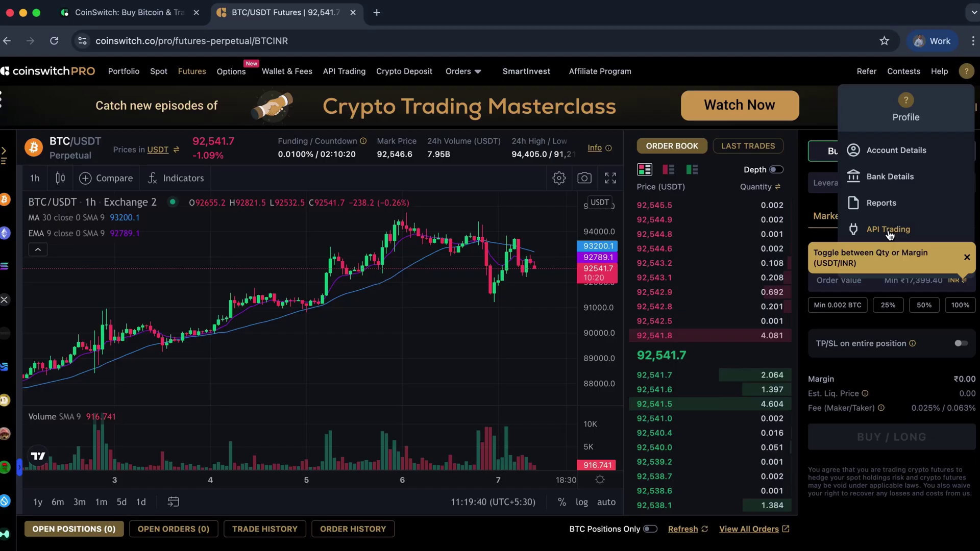
left_click(889, 231)
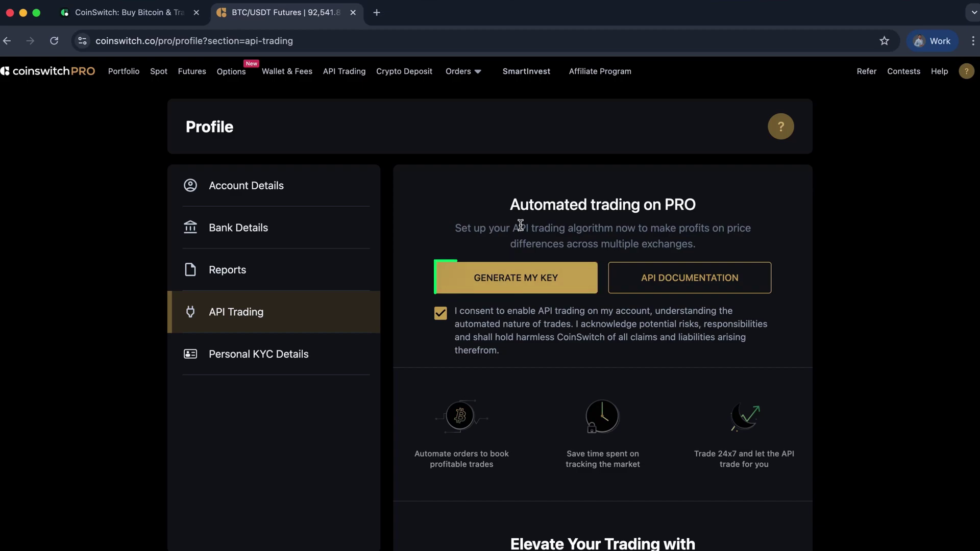
left_click(518, 283)
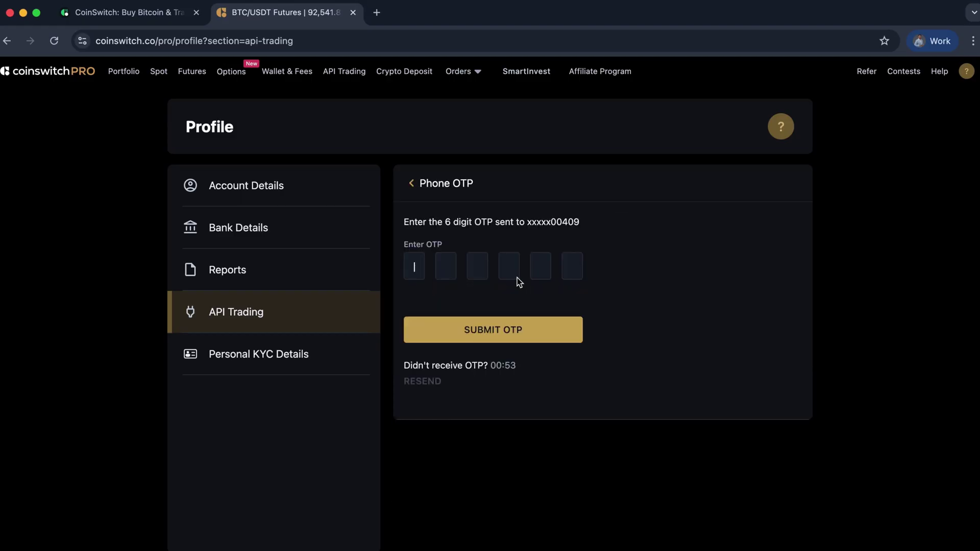
left_click(542, 331)
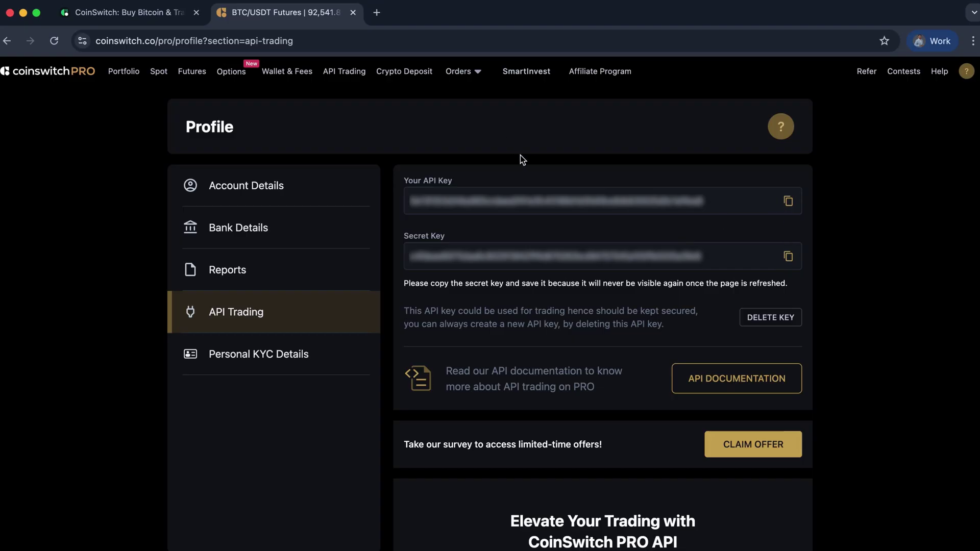
Step: Sign in to trade.mirrorpip.com in a new tab using the saved login
left_click(377, 14)
type("trad")
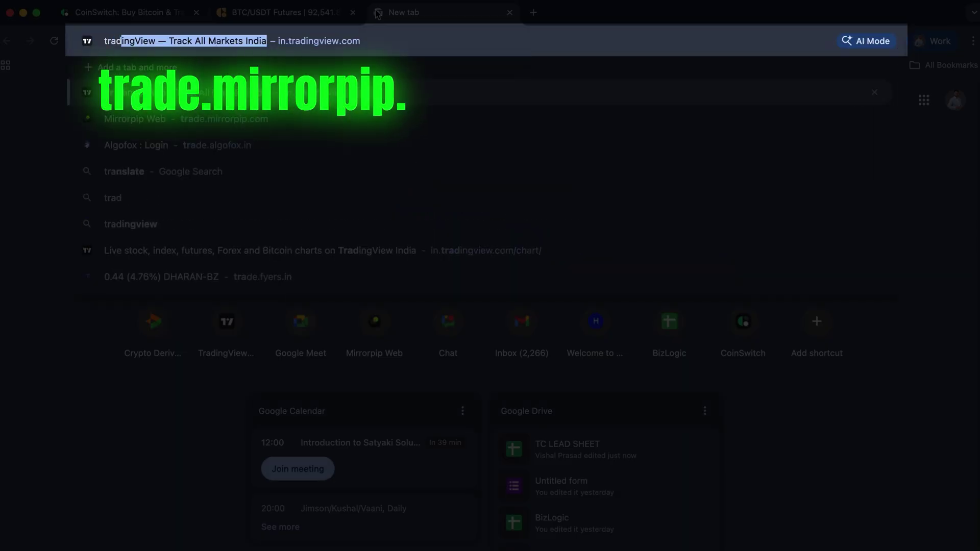
type("e.mirrorpip.com")
key("Return")
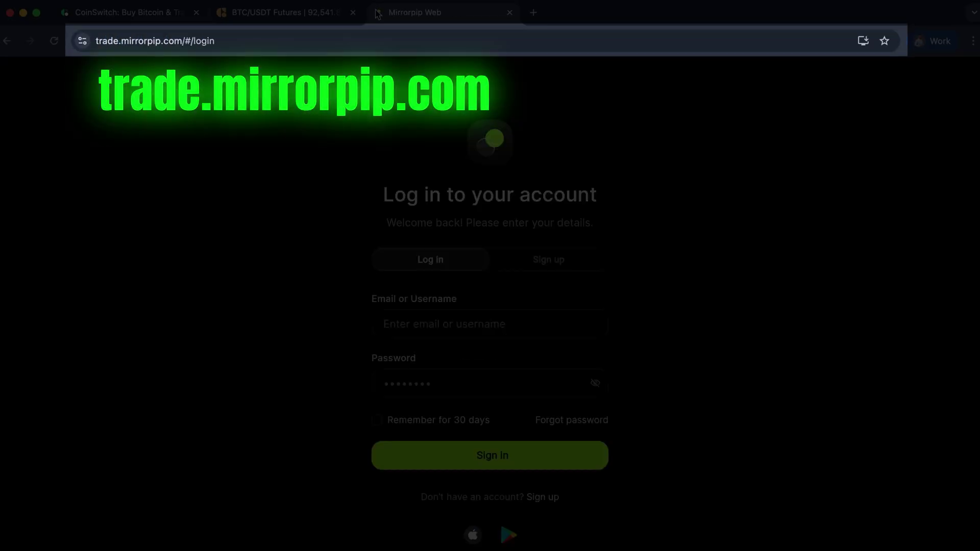
left_click(486, 325)
left_click(466, 358)
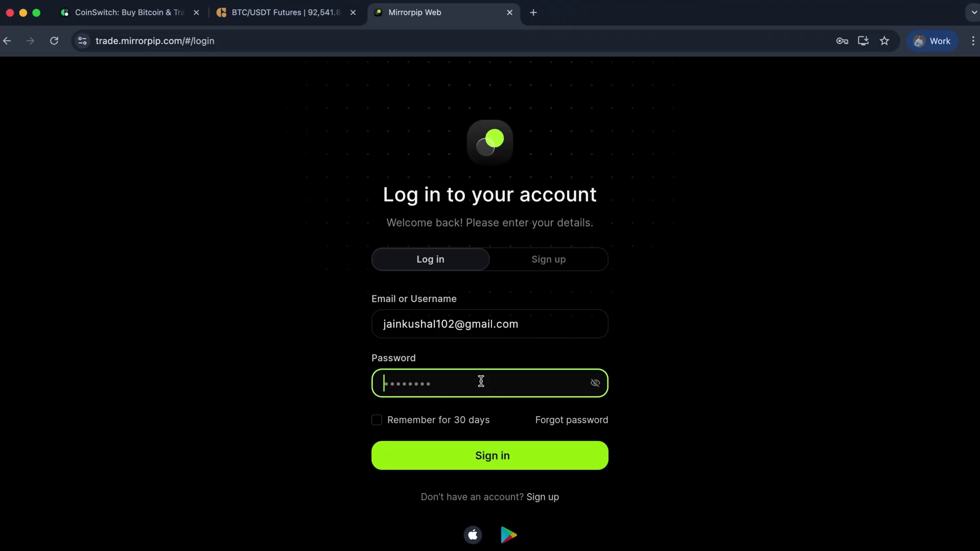
key("Return")
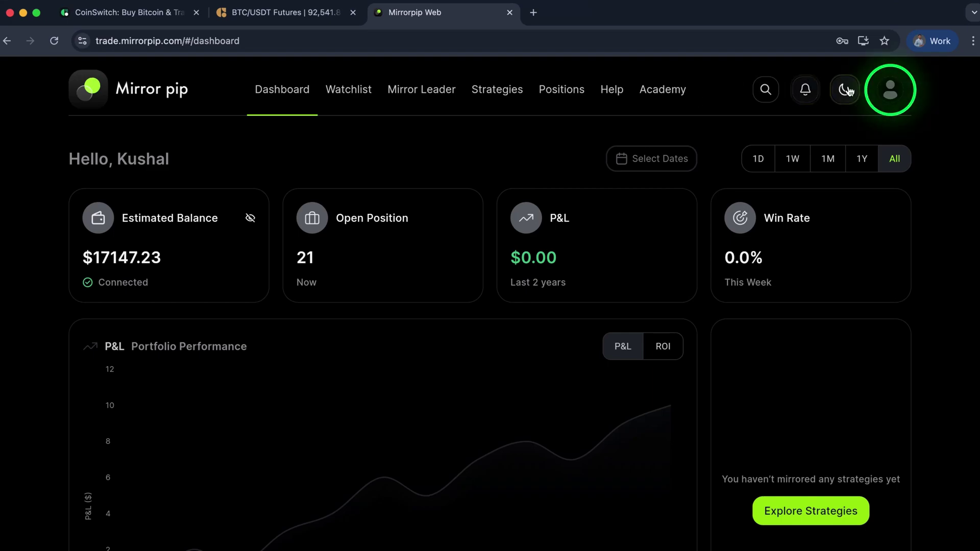
Step: In Trading Account settings, add a new account and choose Coin Switch as the broker
left_click(890, 90)
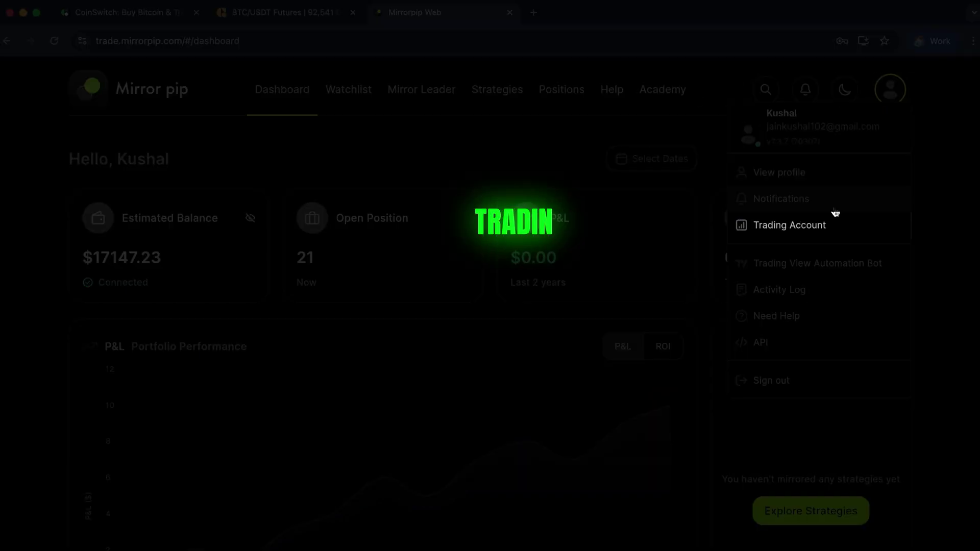
left_click(791, 225)
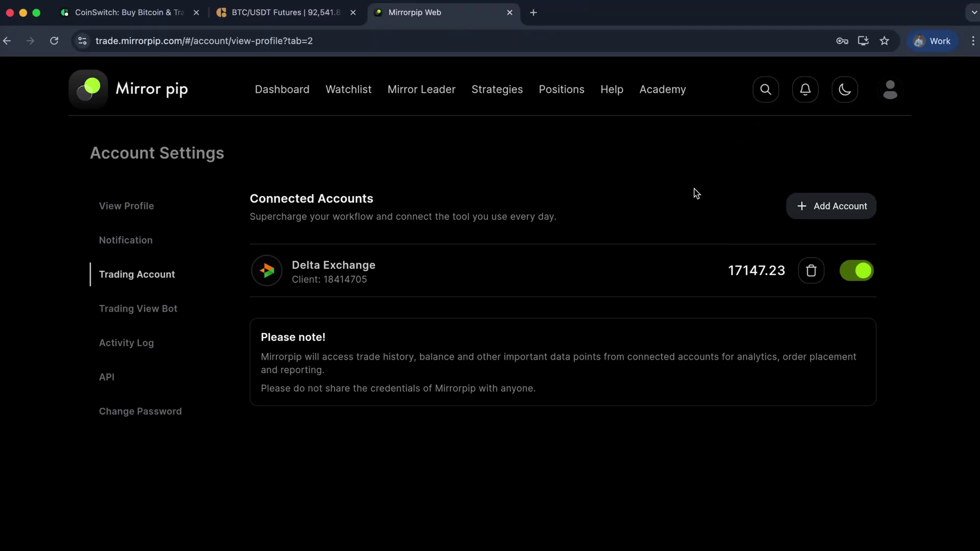
left_click(807, 209)
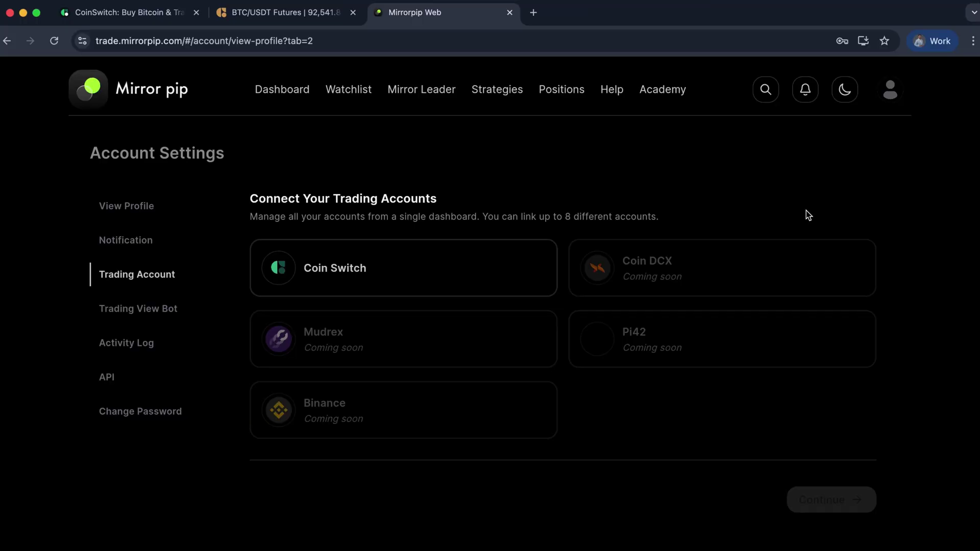
left_click(398, 274)
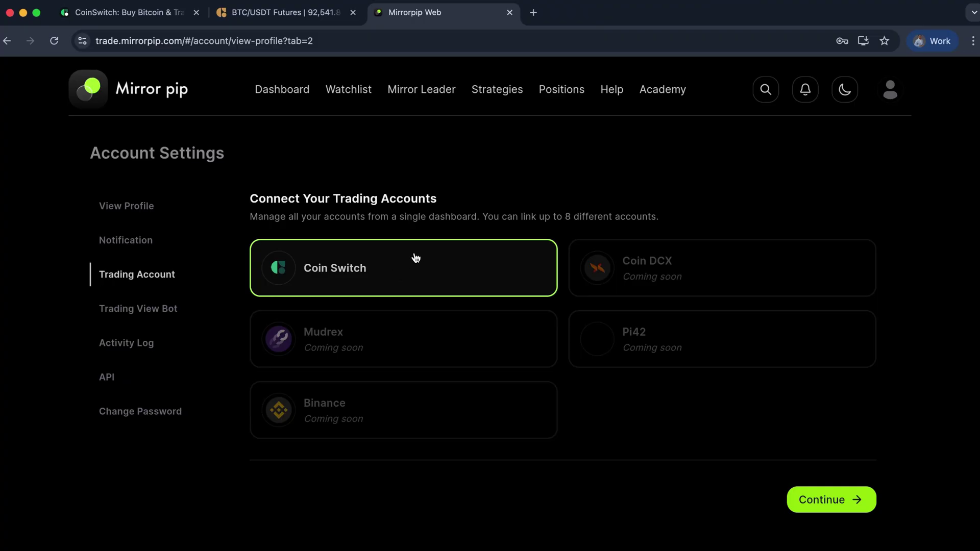
Step: Open the Coin Switch connection form and copy the API key from the CoinSwitch PRO tab
left_click(822, 502)
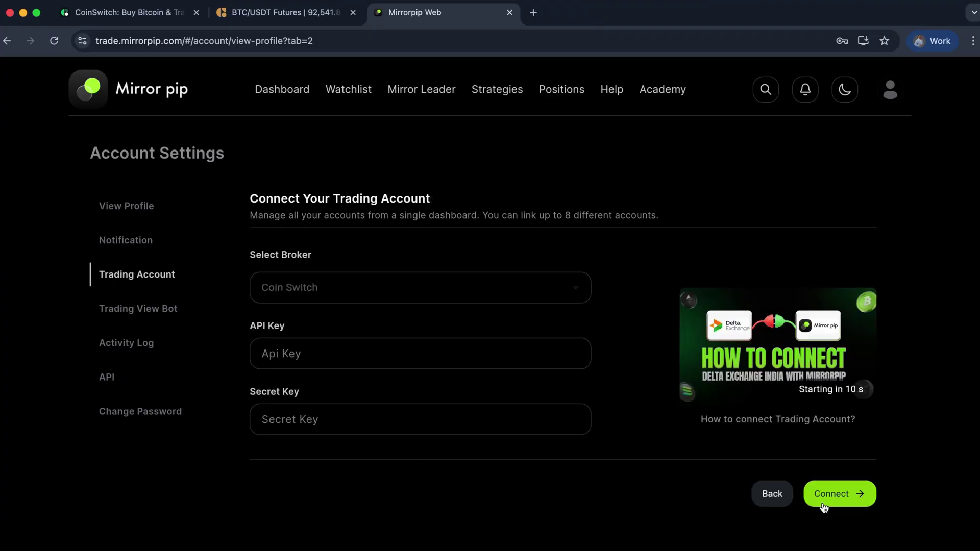
left_click(396, 355)
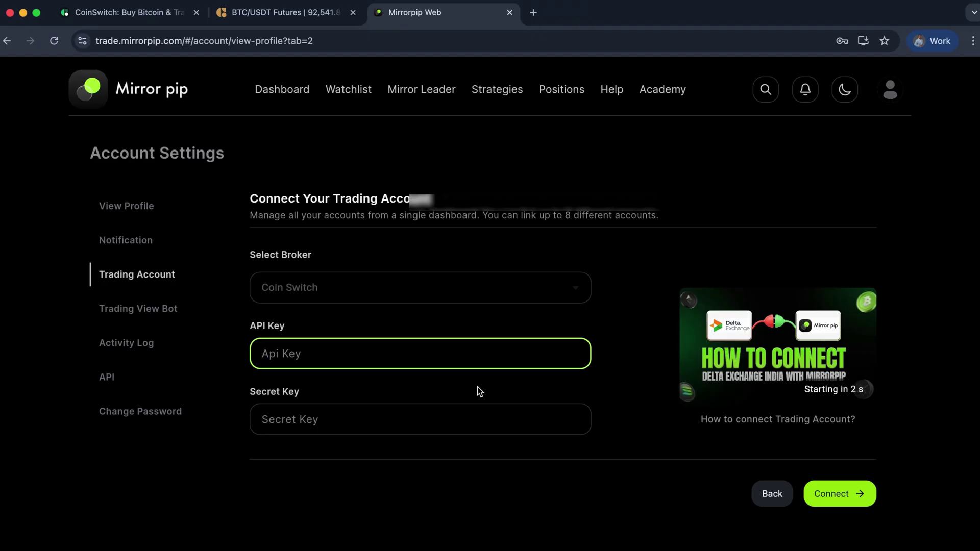
left_click(288, 15)
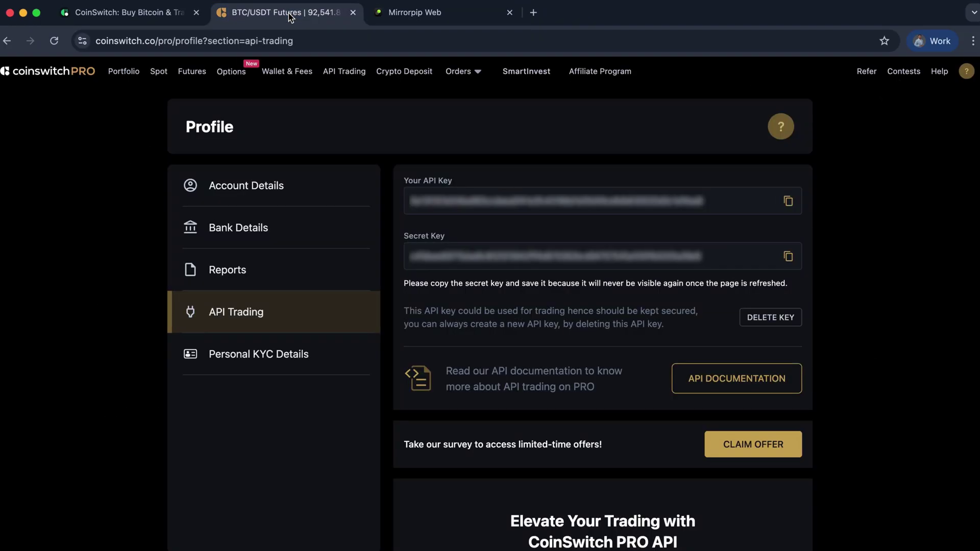
left_click(462, 12)
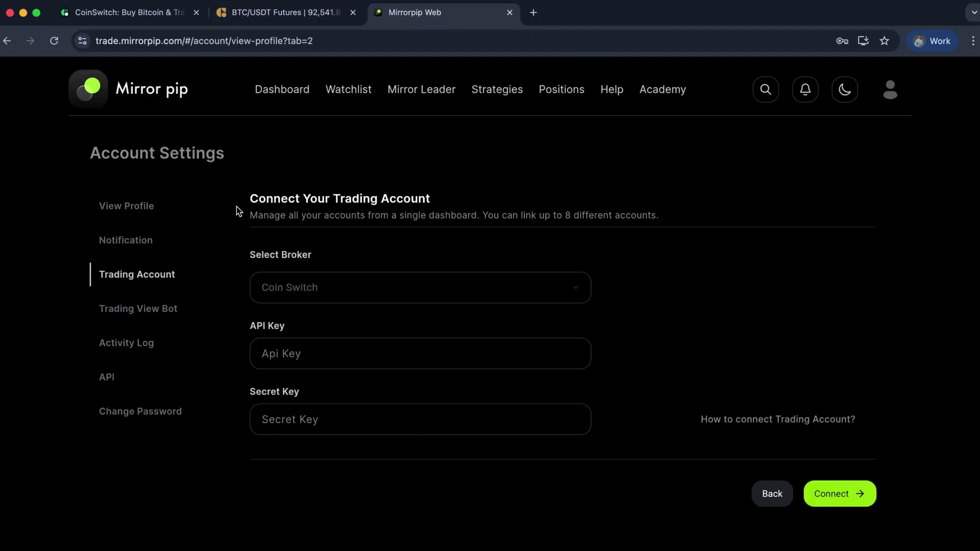
left_click(259, 15)
left_click_drag(411, 201, 697, 201)
left_click(735, 204)
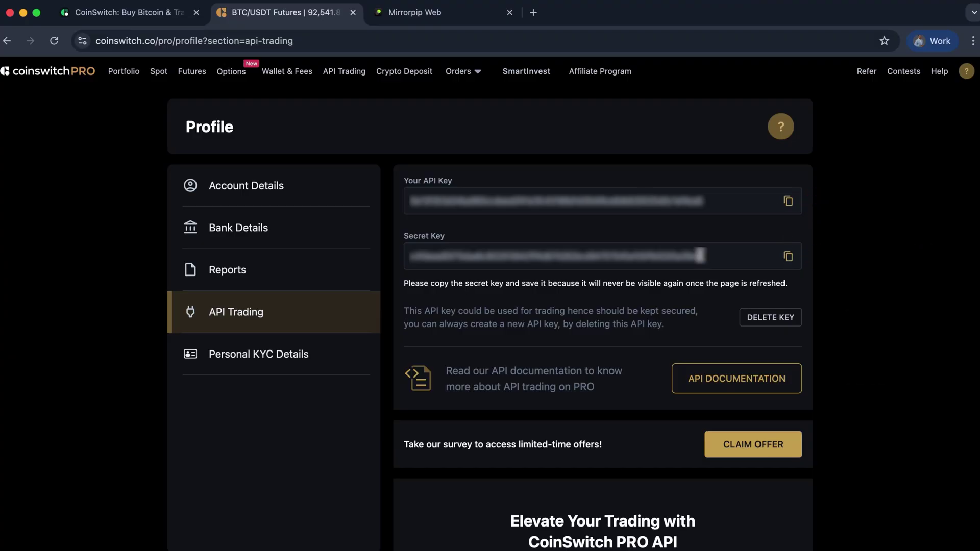
left_click(421, 17)
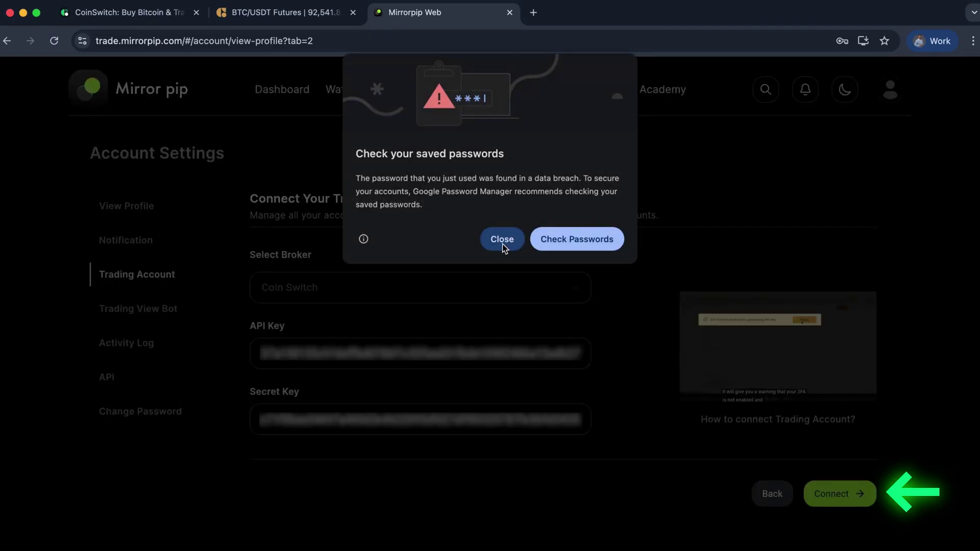
Step: Connect the Coin Switch account, try a 0.00 INR credit transfer, then close the dialog
left_click(501, 239)
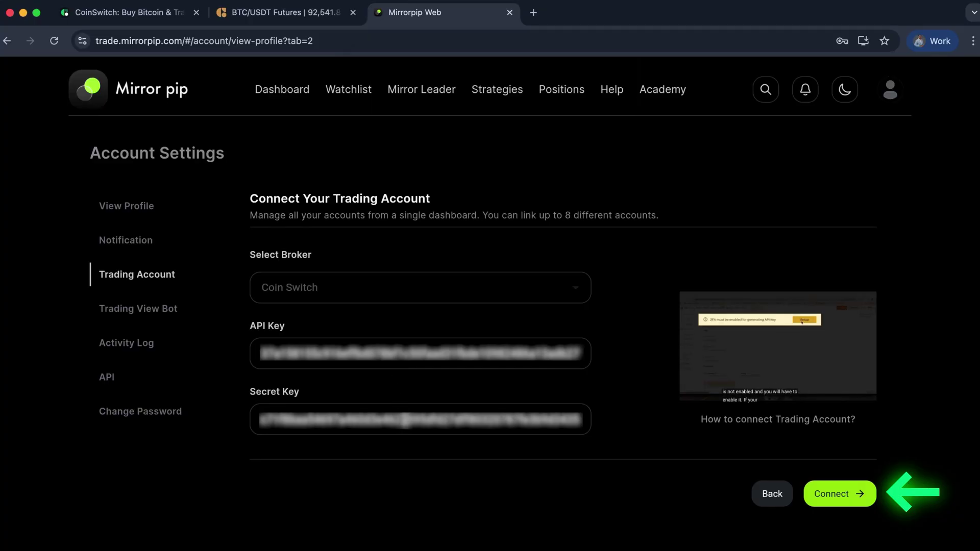
left_click(827, 495)
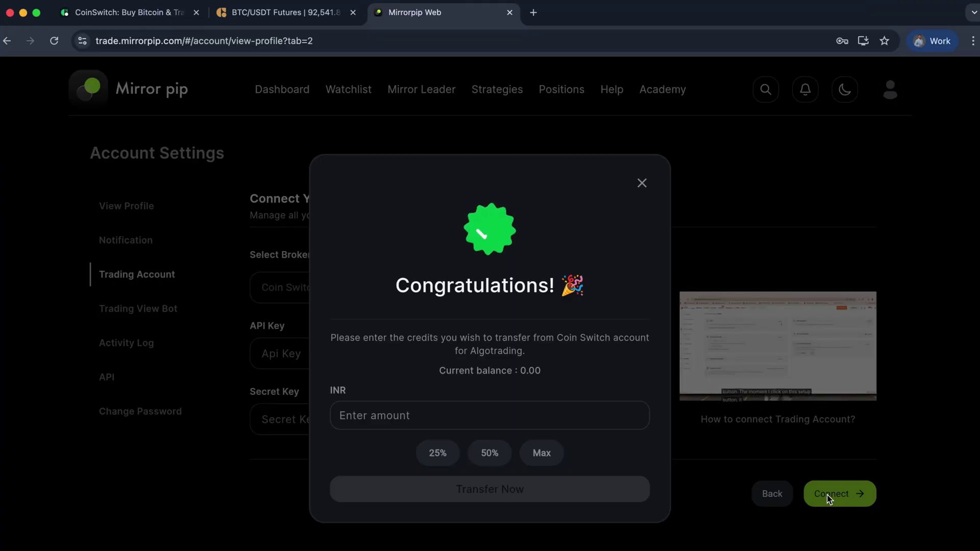
left_click(517, 424)
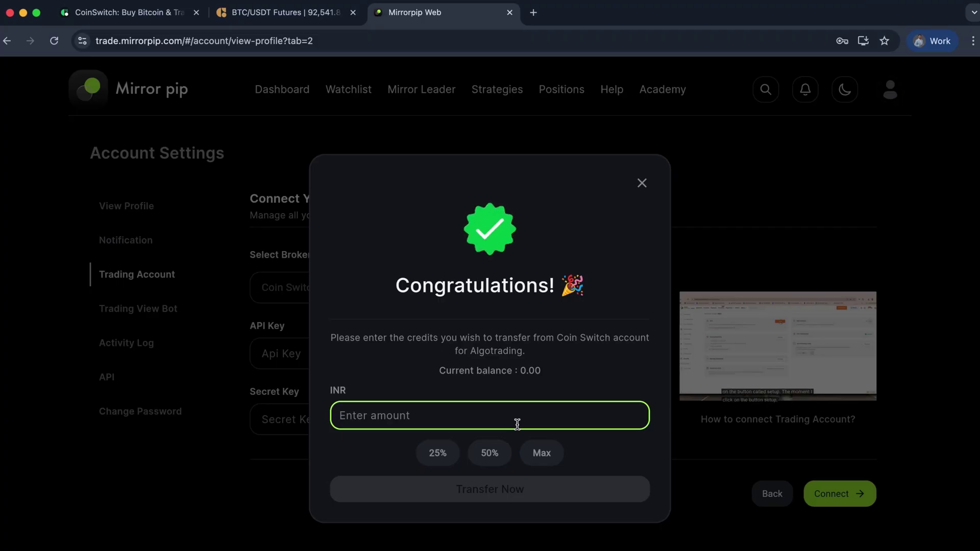
type("0.00")
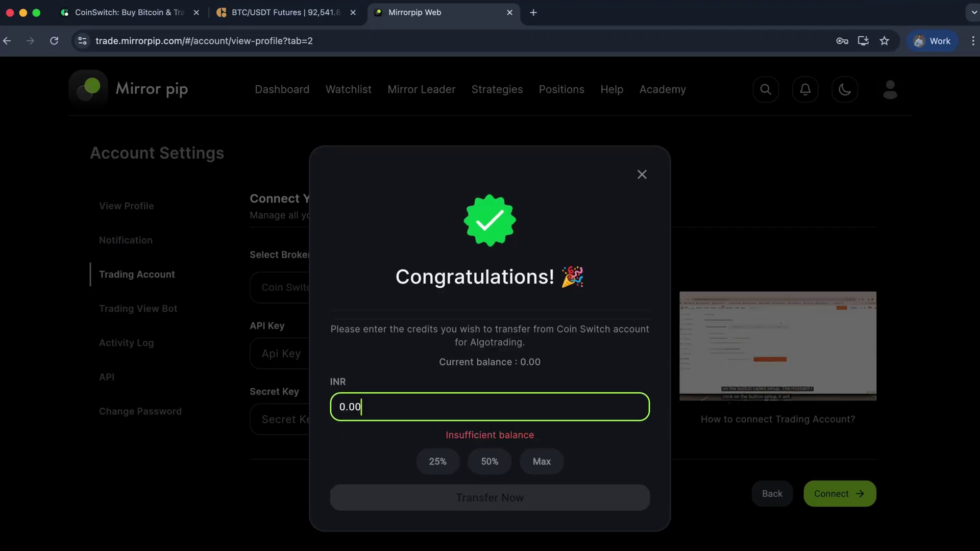
key("BackSpace")
key("BackSpace")
key("BackSpace")
key("BackSpace")
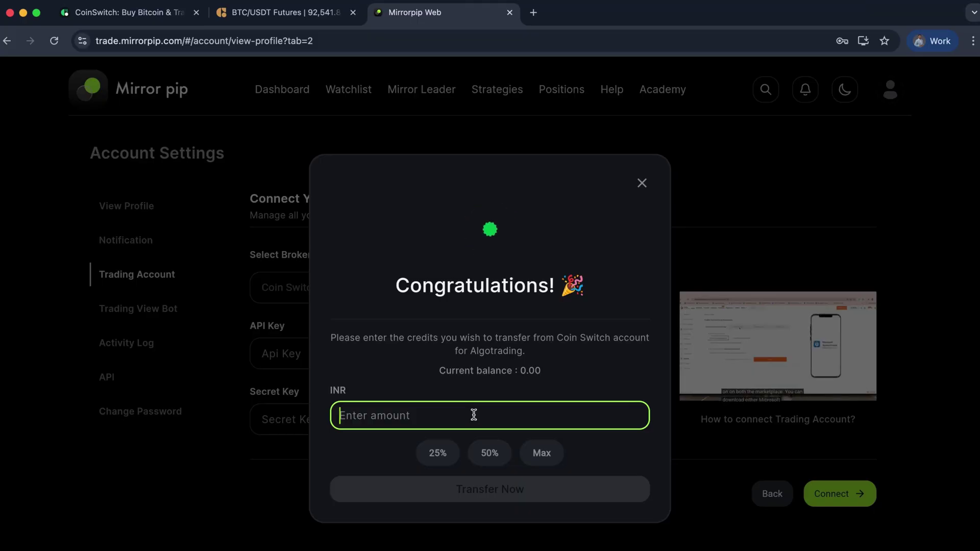
left_click(642, 184)
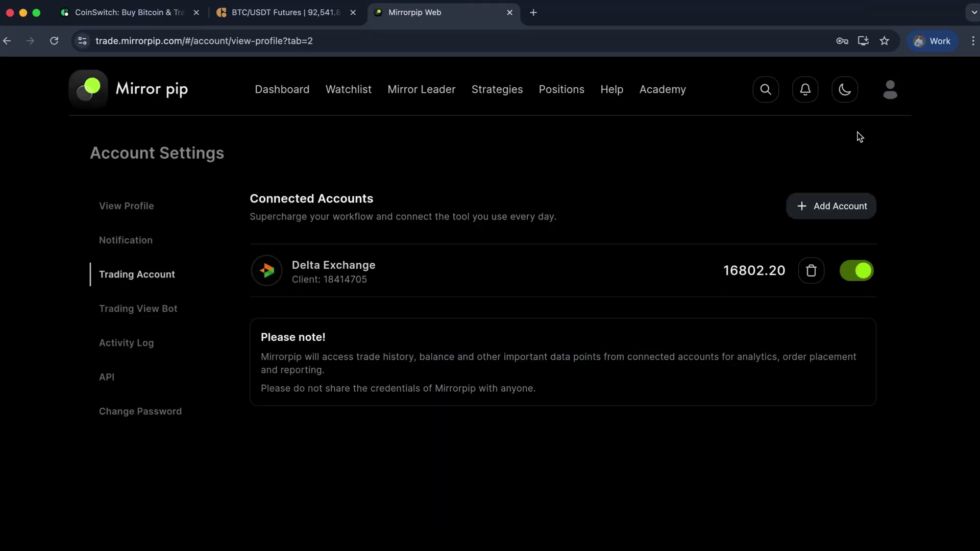
Step: Show Connected Accounts with CoinSwitch at 478.02 beside Delta Exchange at 217.64
left_click(889, 91)
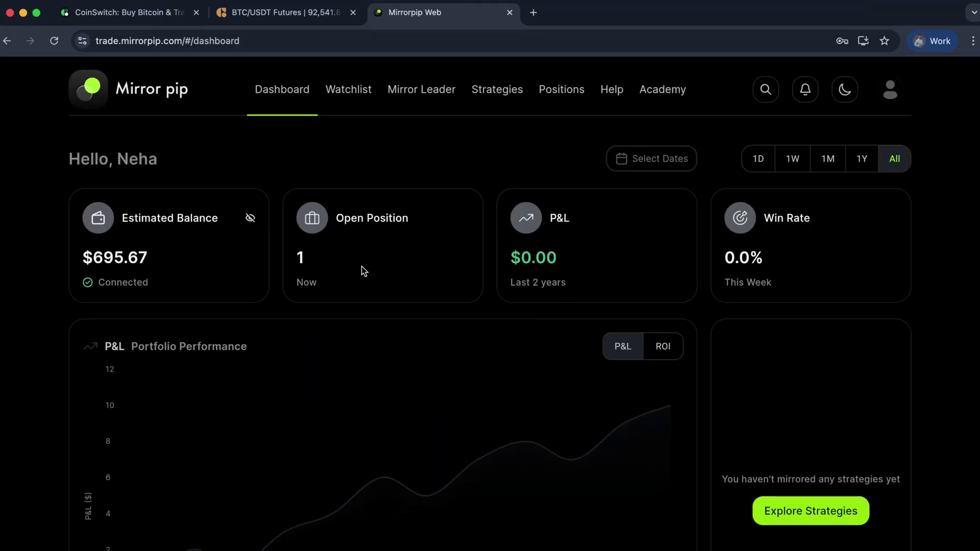
left_click(890, 91)
left_click(803, 228)
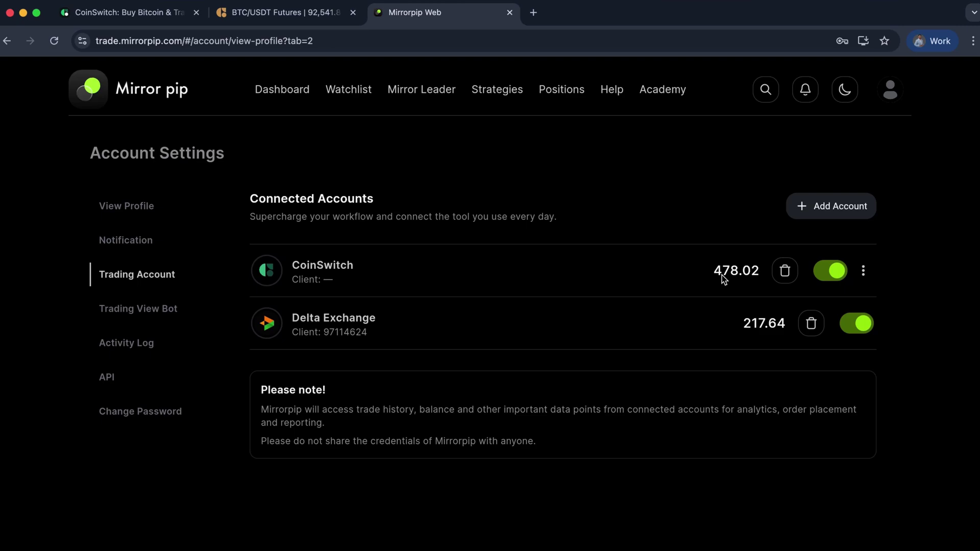
Step: Open CoinSwitch's Credit Out form and try the 25%, 50% and full-credit amount presets
left_click(864, 274)
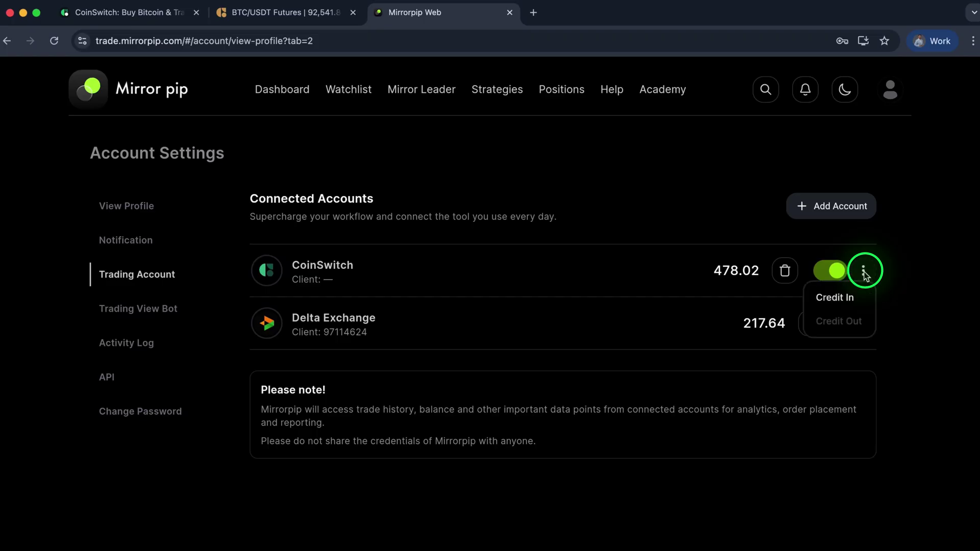
left_click(847, 327)
left_click(509, 361)
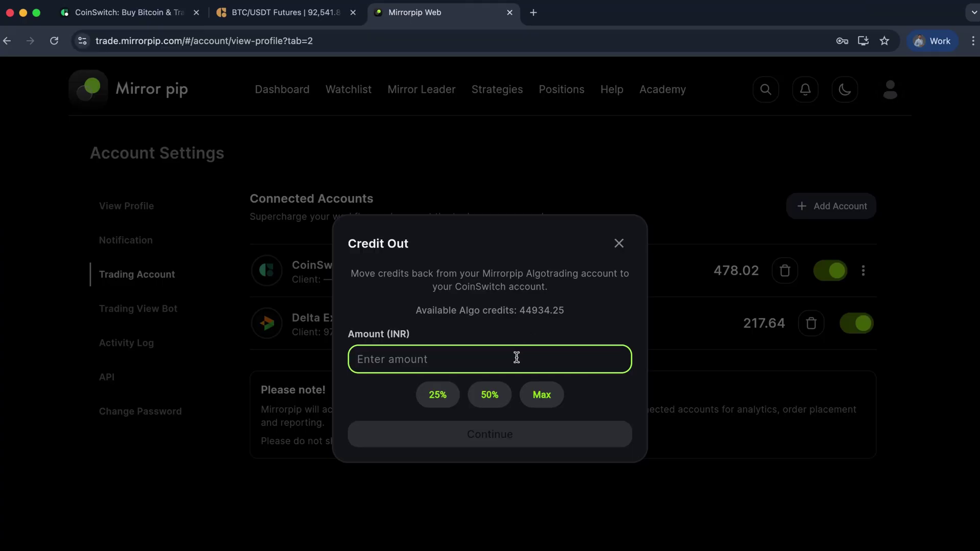
left_click(450, 396)
left_click(481, 401)
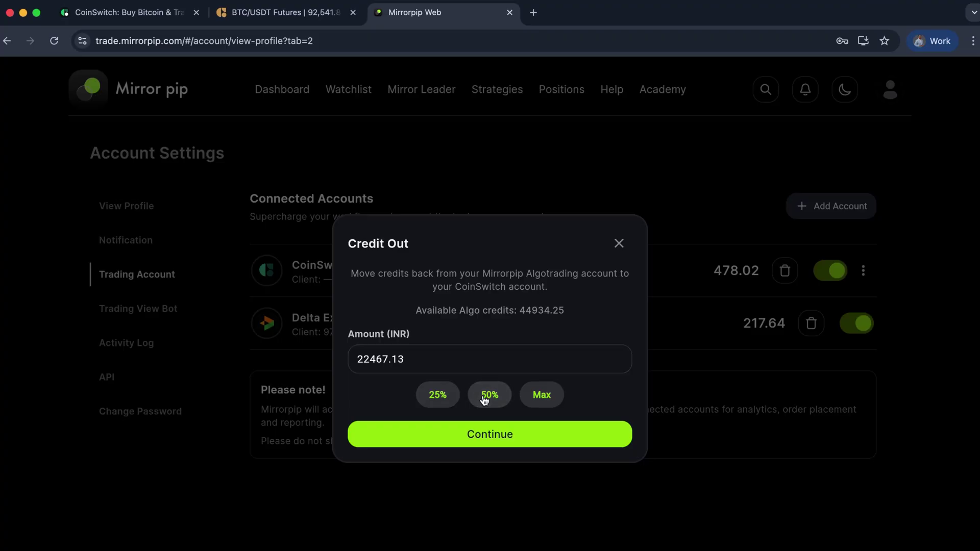
left_click(532, 404)
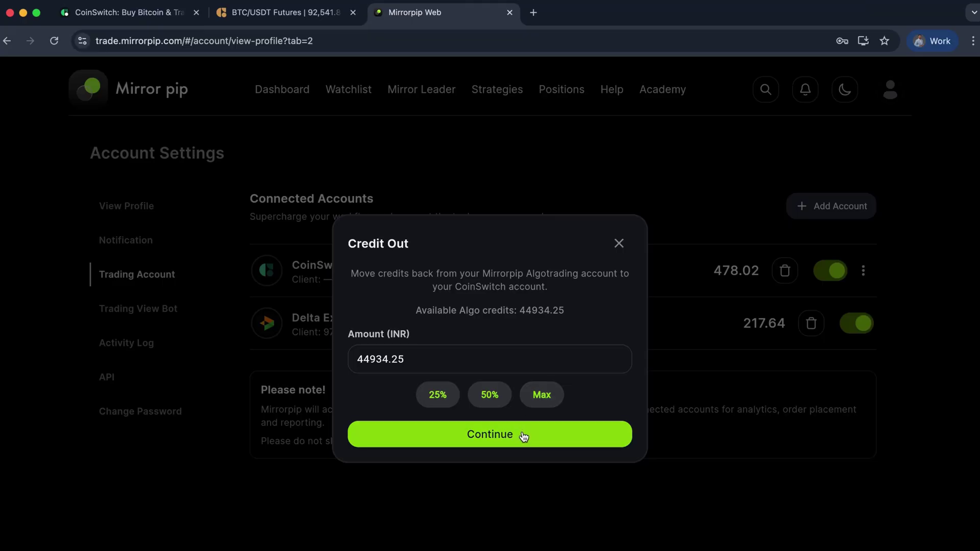
Step: Credit out 100 INR from Algotrading back to CoinSwitch and confirm the transfer
left_click_drag(407, 360, 346, 366)
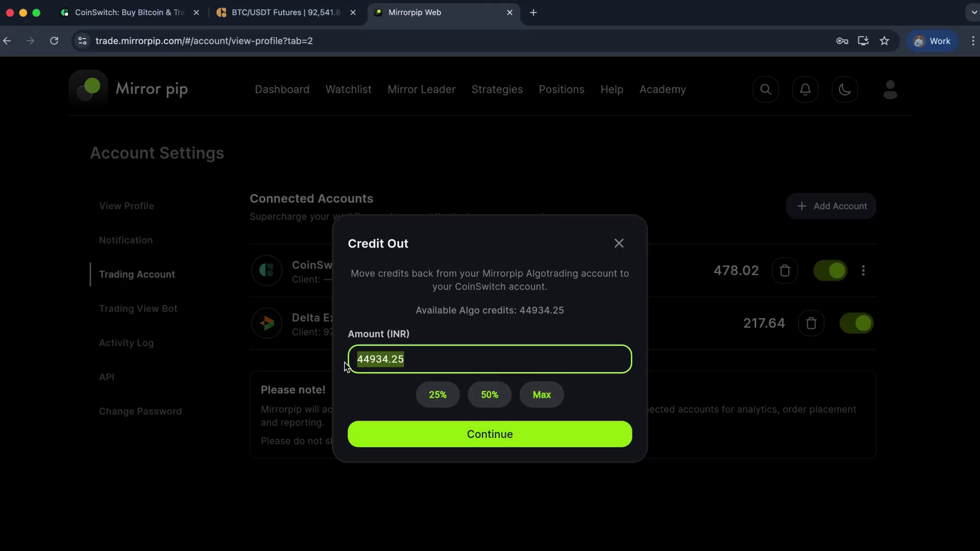
type("100")
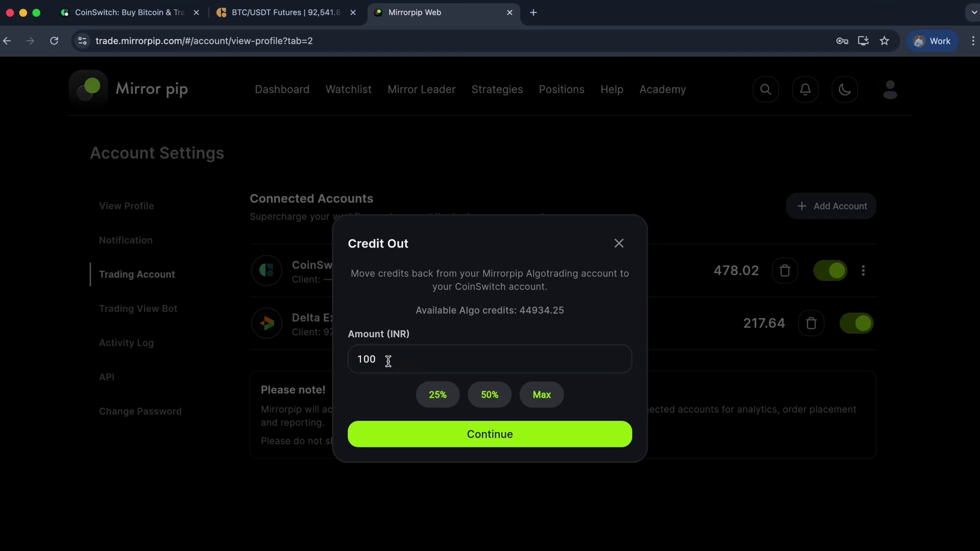
left_click(373, 398)
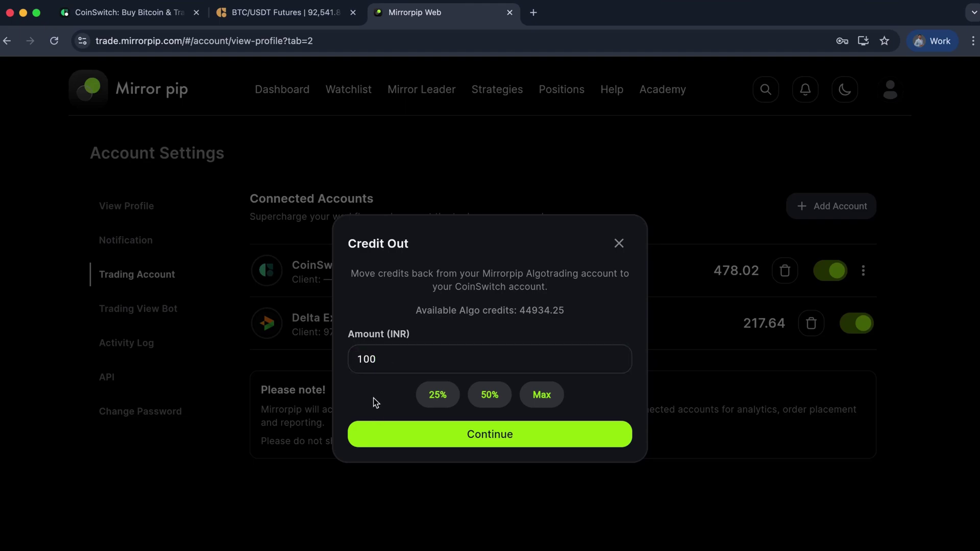
left_click(420, 435)
left_click(513, 399)
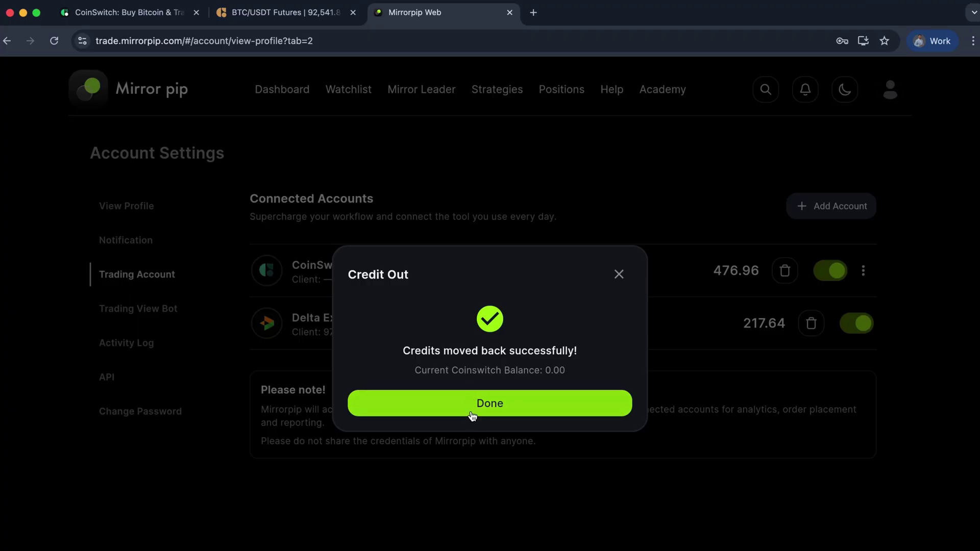
left_click(937, 49)
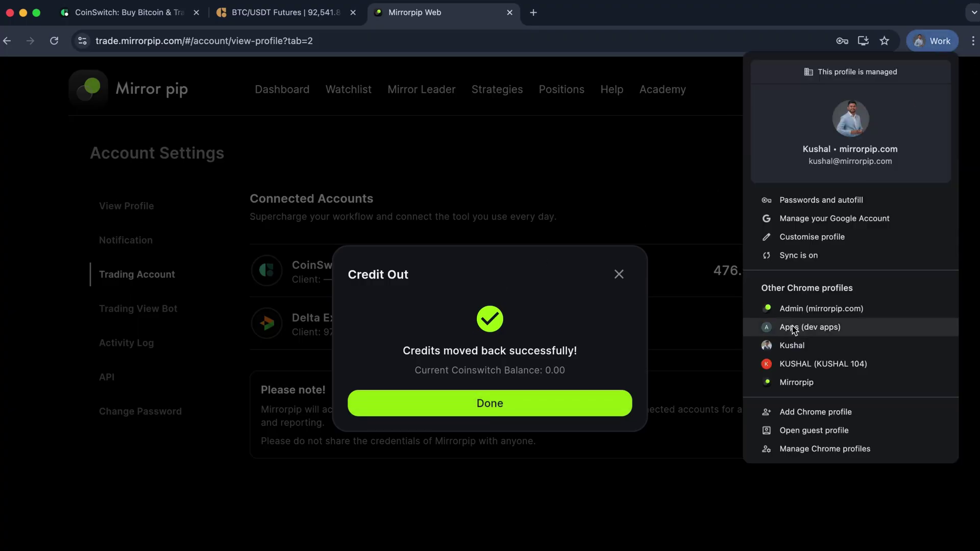
Step: In another Chrome profile, find the ₹100.00 deposit in CoinSwitch PRO's Wallet & Fees history
left_click(792, 345)
type("coinswitch.co")
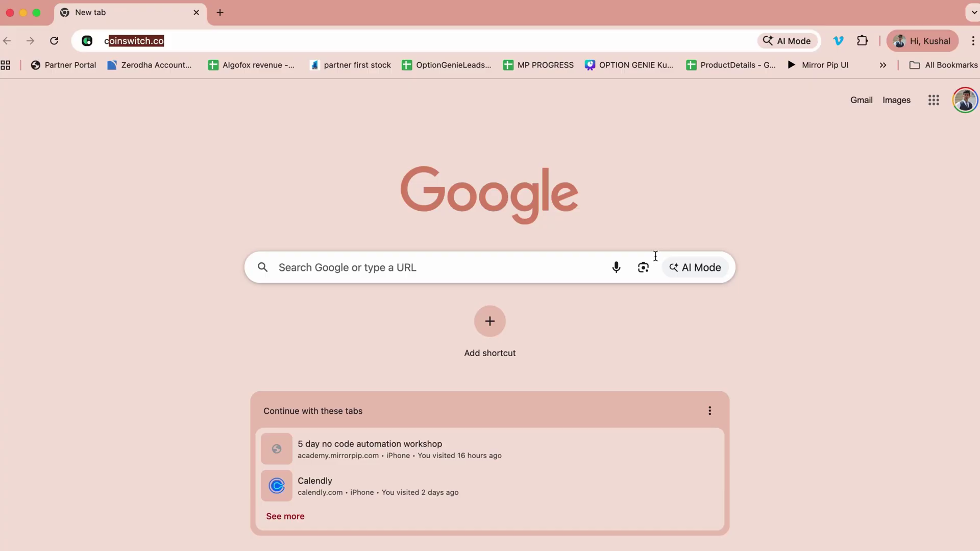
key("Return")
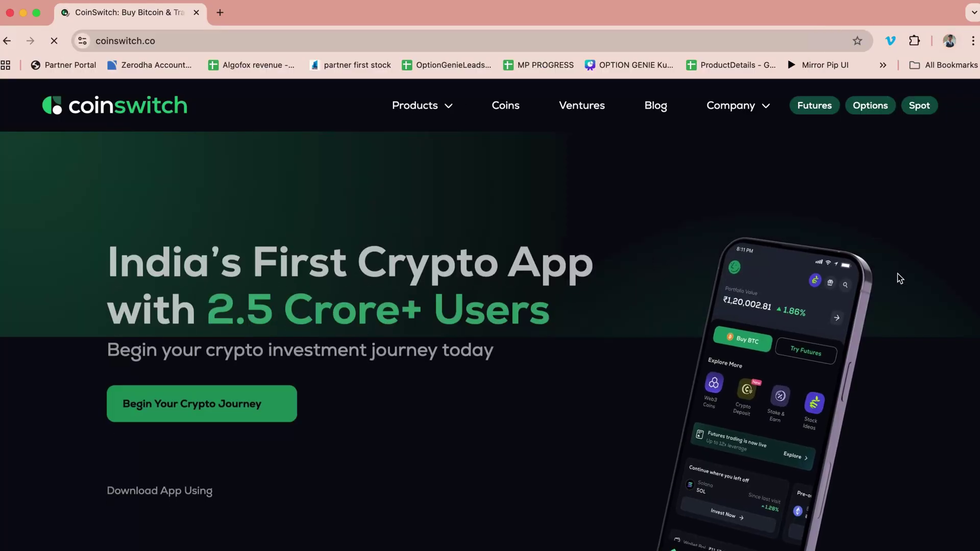
left_click(815, 105)
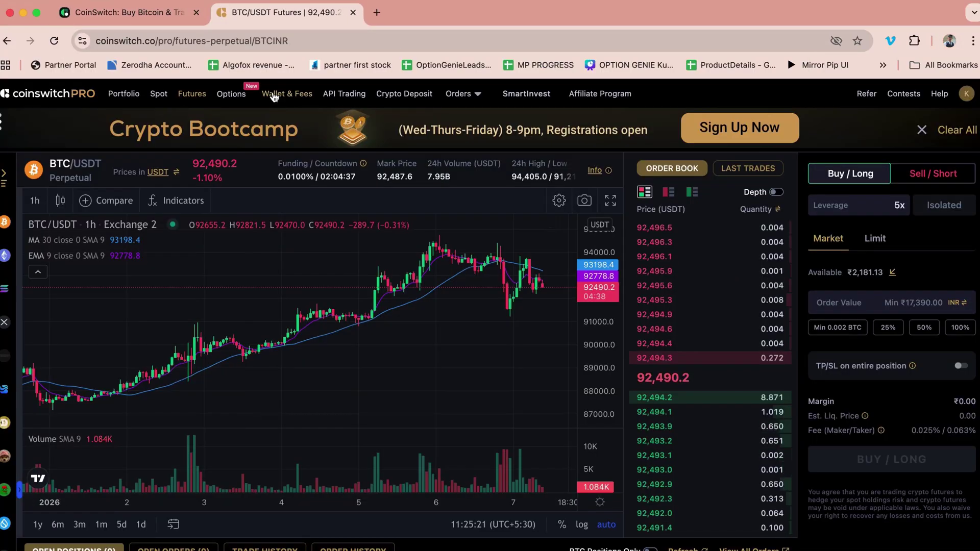
left_click(275, 95)
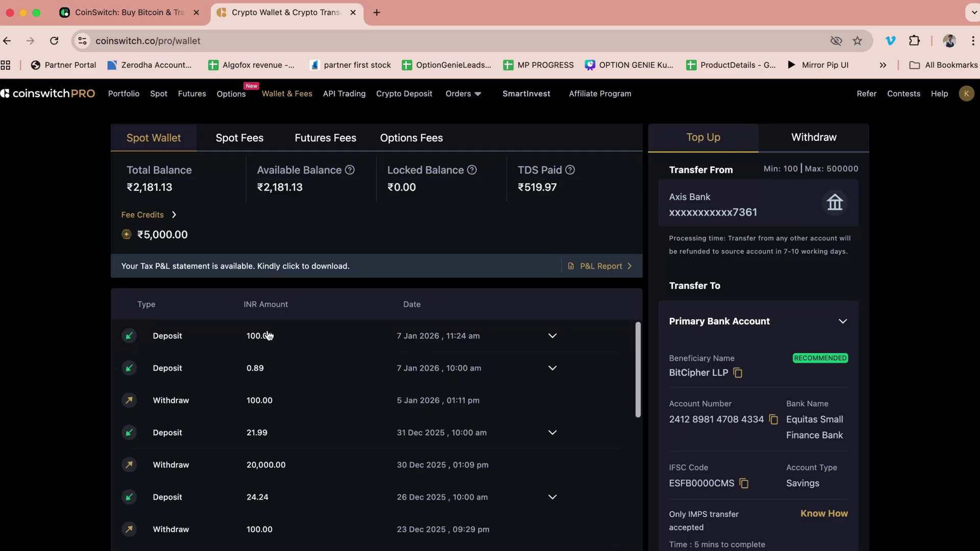
left_click_drag(247, 337, 274, 337)
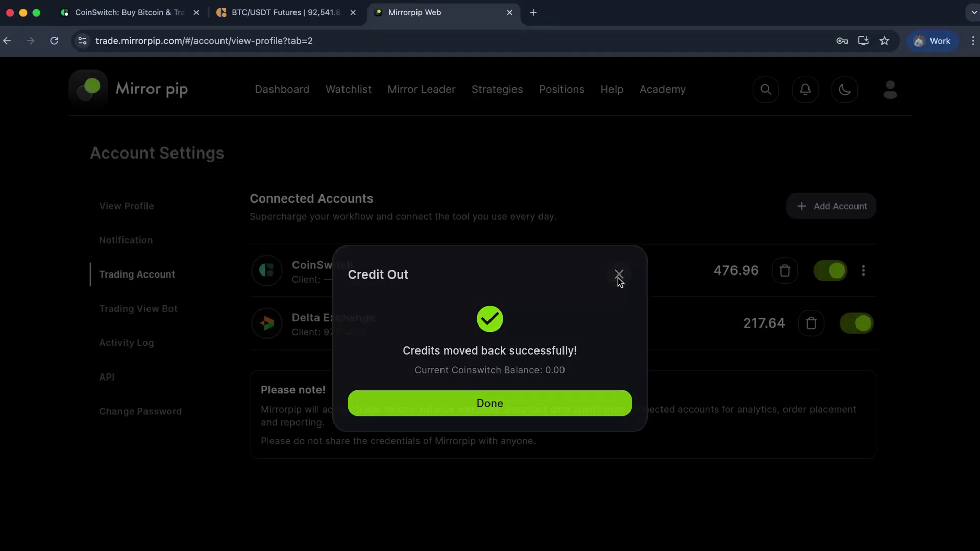
left_click(619, 277)
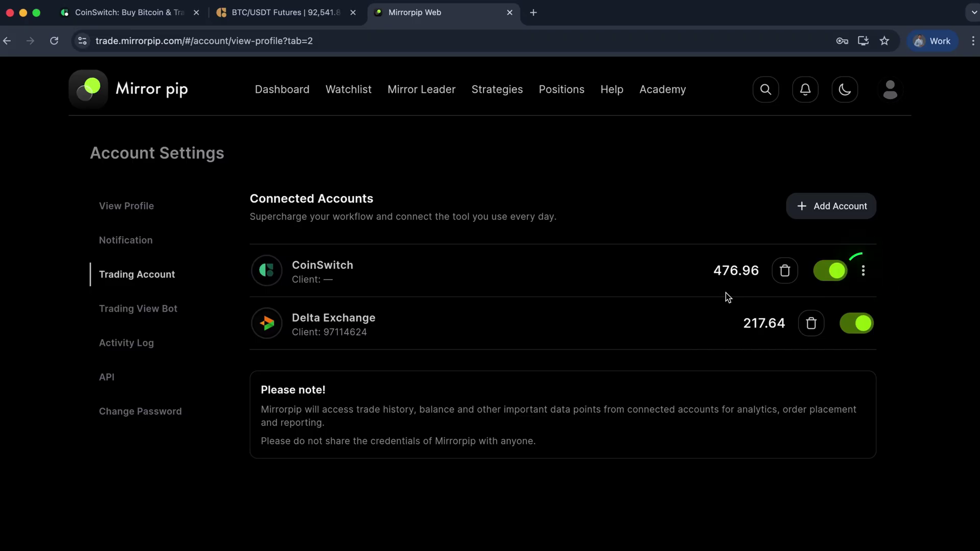
Step: Check CoinSwitch's credit options and the PRO tab, then view the $694.60 Mirrorpip dashboard
left_click(863, 271)
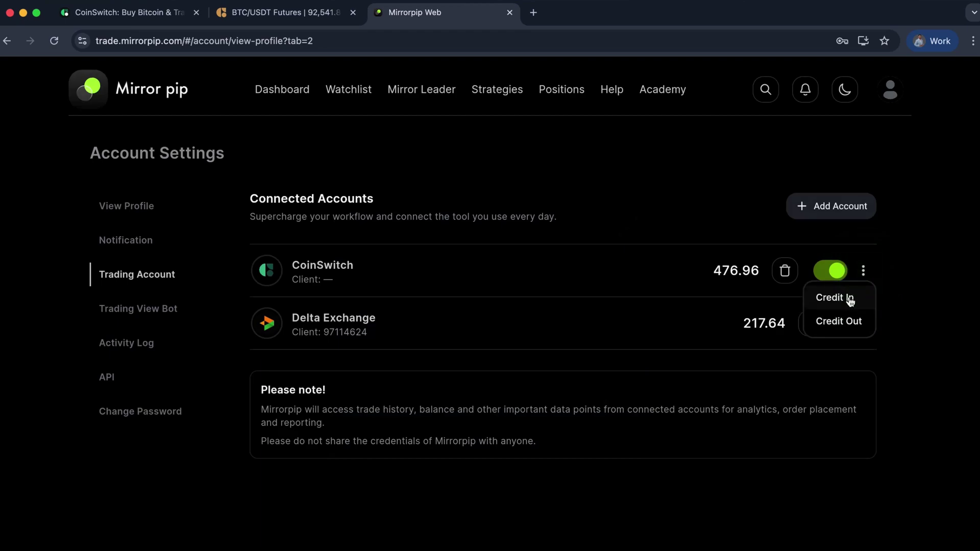
left_click(721, 373)
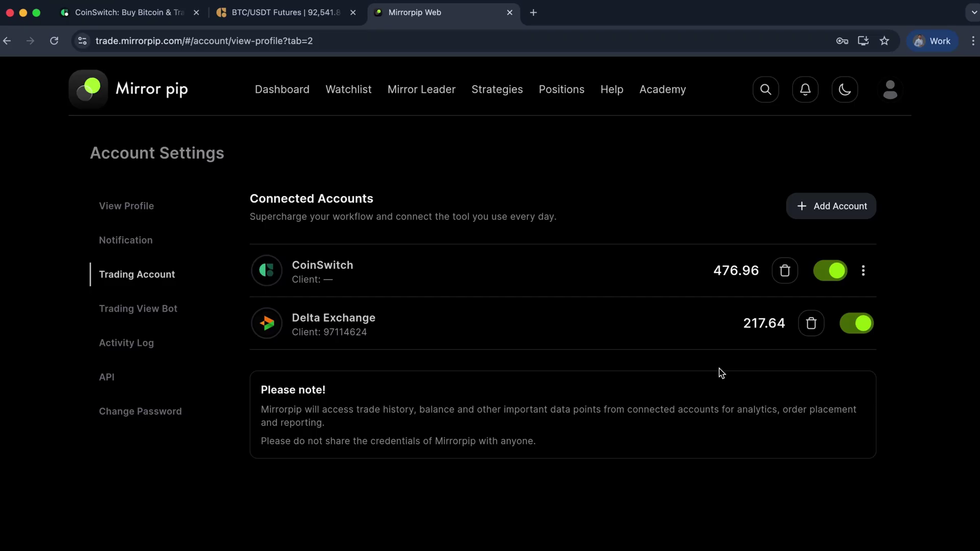
left_click(286, 14)
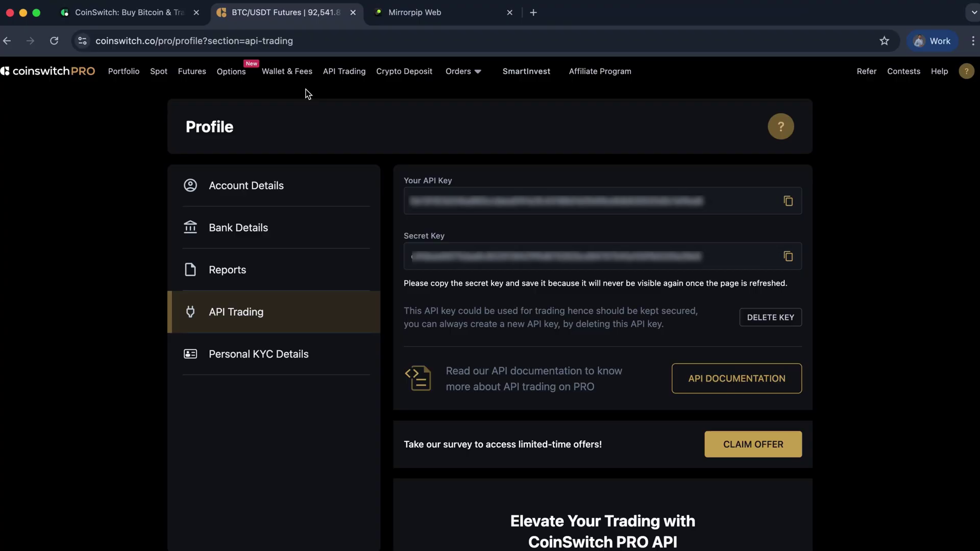
left_click(428, 11)
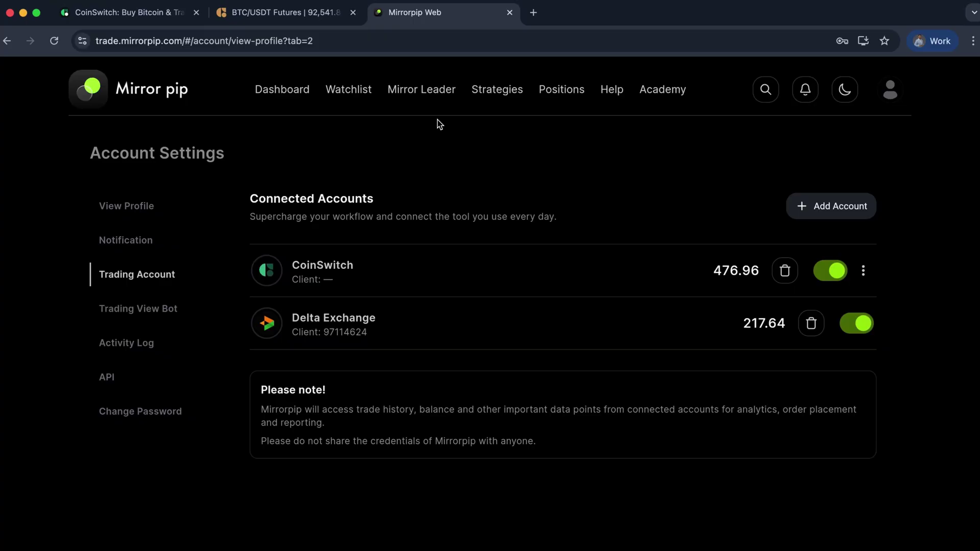
left_click(314, 93)
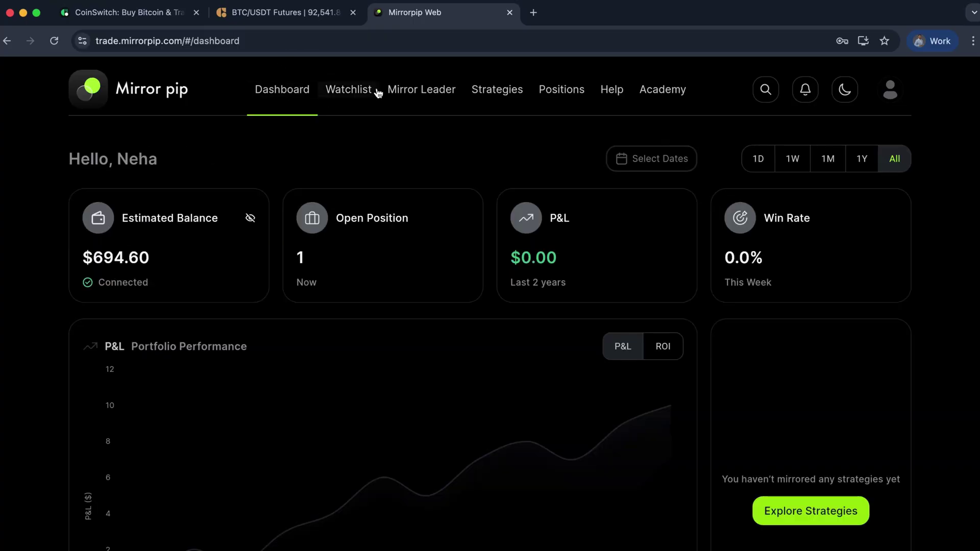